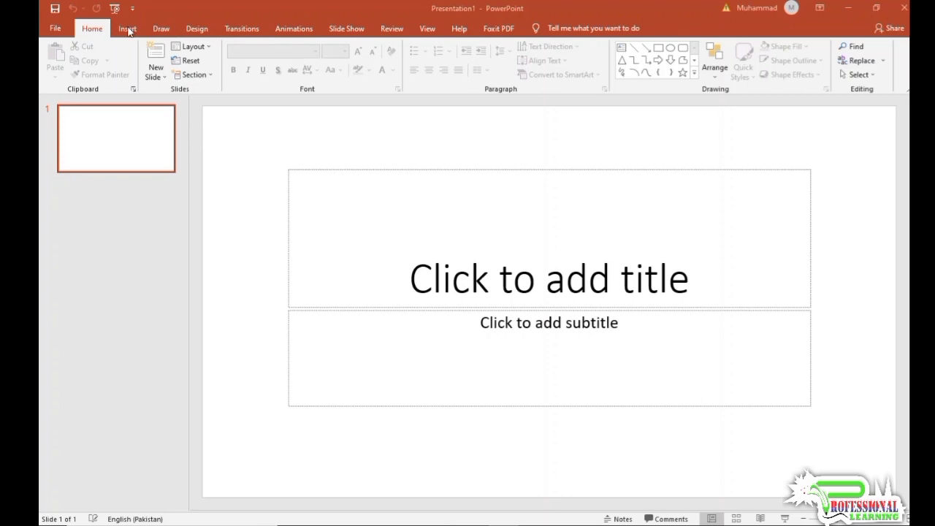
Step: Browse the Draw, Design, Transitions, Animations and Review ribbon tabs, then return to Home
left_click(166, 31)
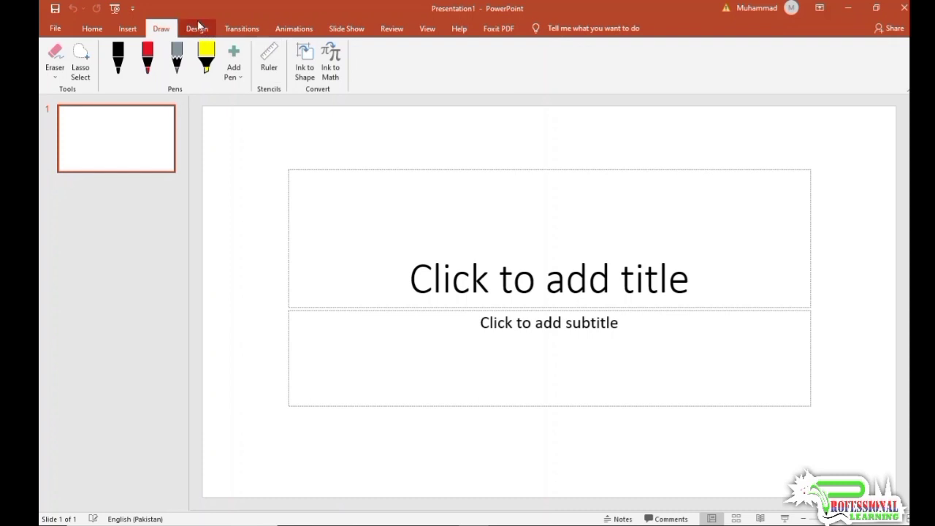
left_click(196, 29)
left_click(247, 29)
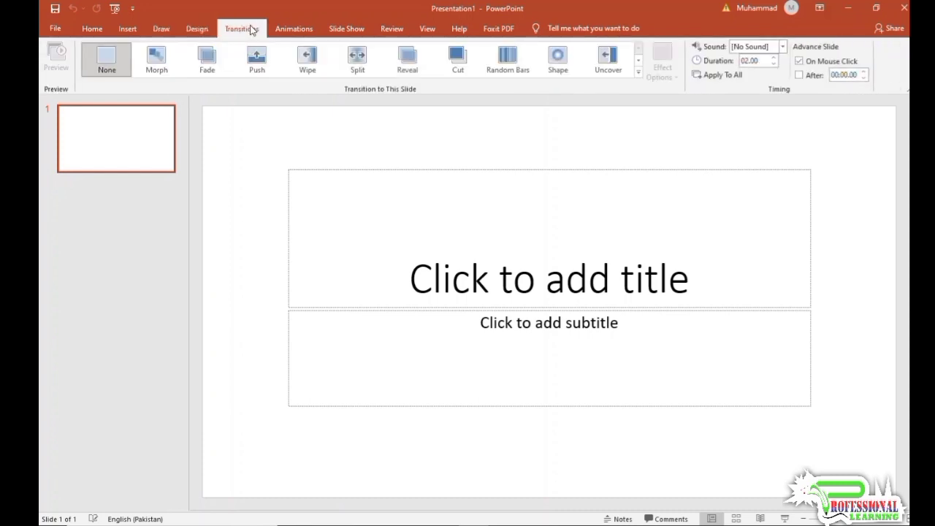
left_click(294, 30)
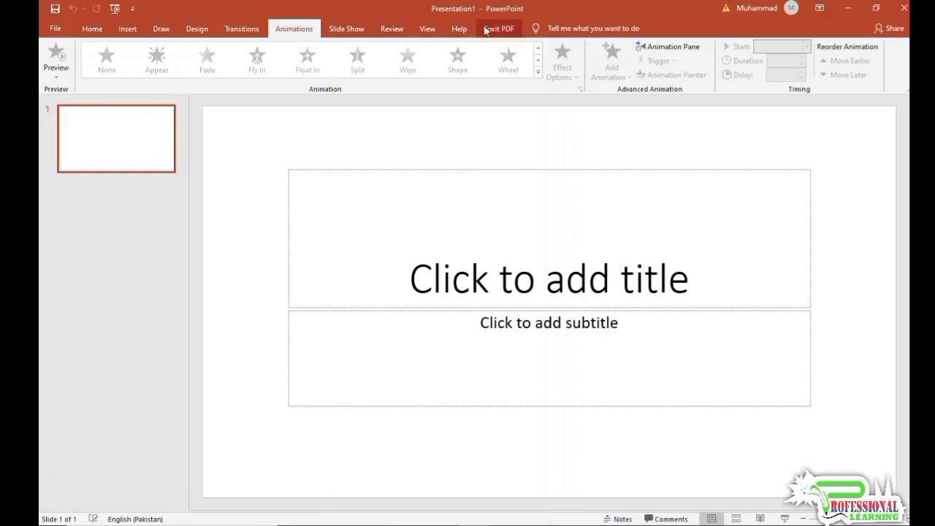
left_click(401, 34)
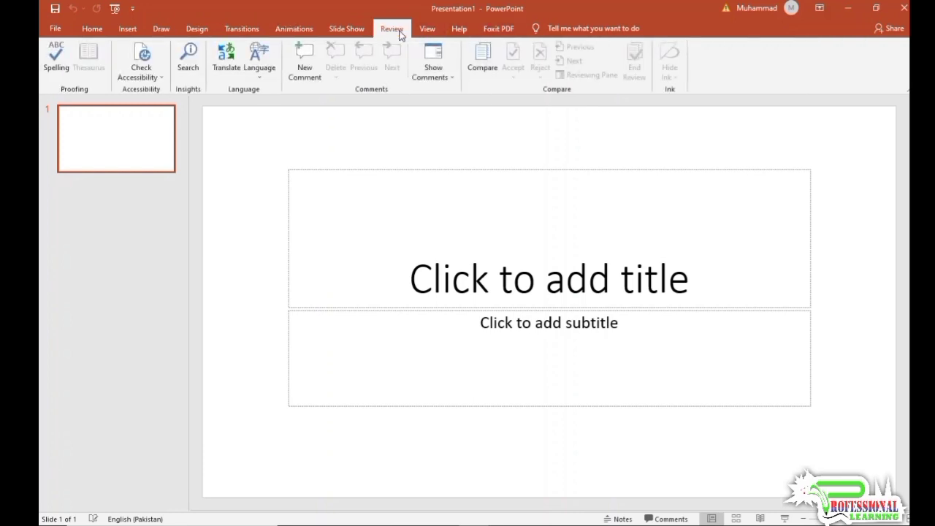
left_click(85, 33)
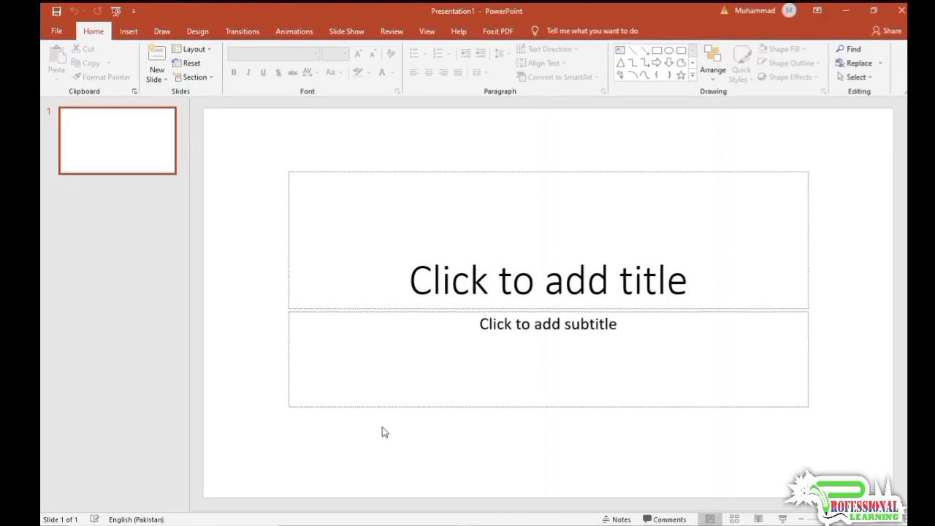
Step: Review the Backstage Home page, then close PowerPoint and bring up the Start menu
left_click(66, 33)
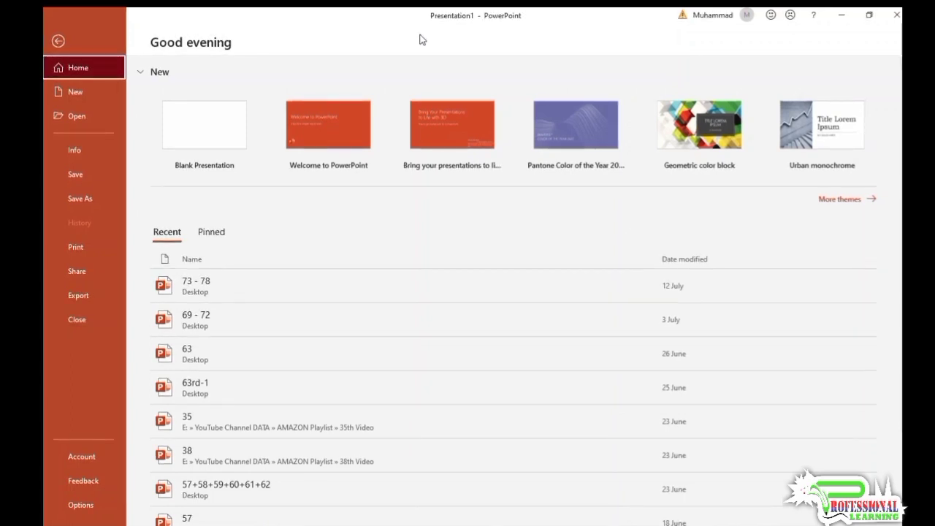
left_click(896, 14)
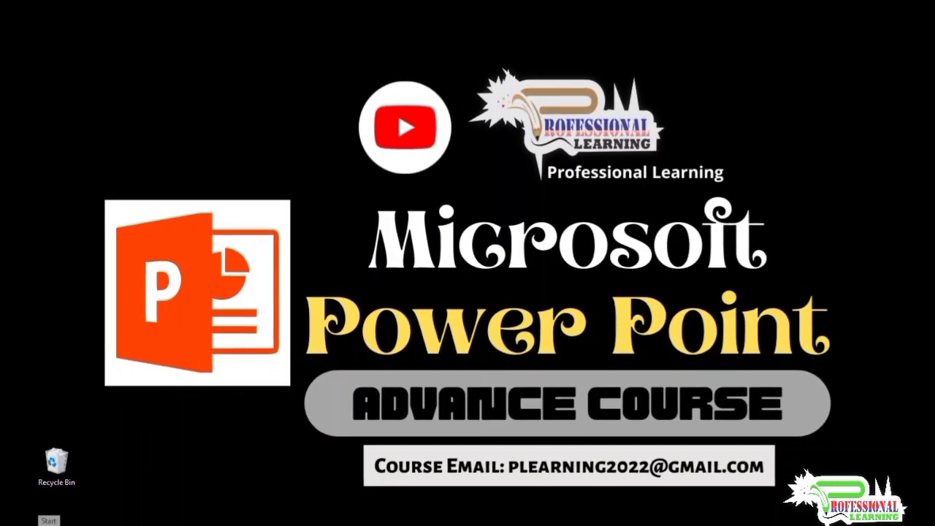
left_click(17, 522)
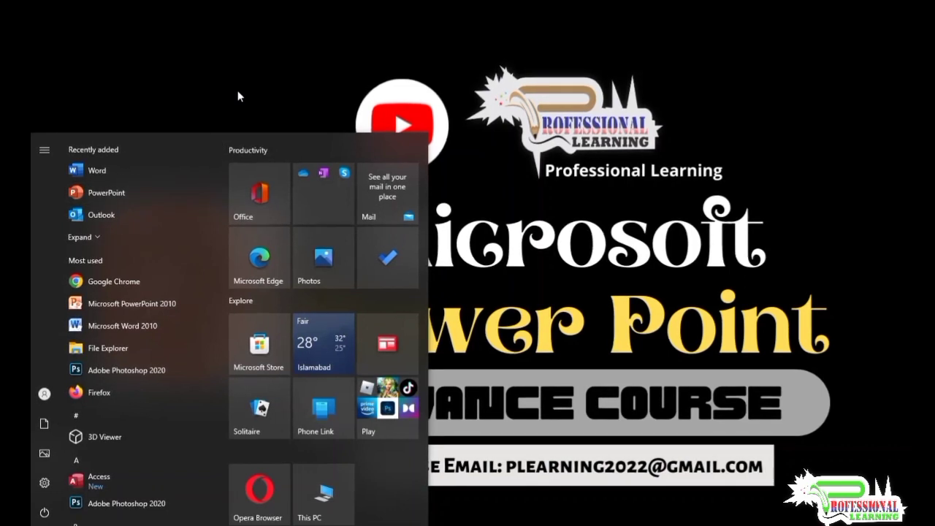
left_click(238, 97)
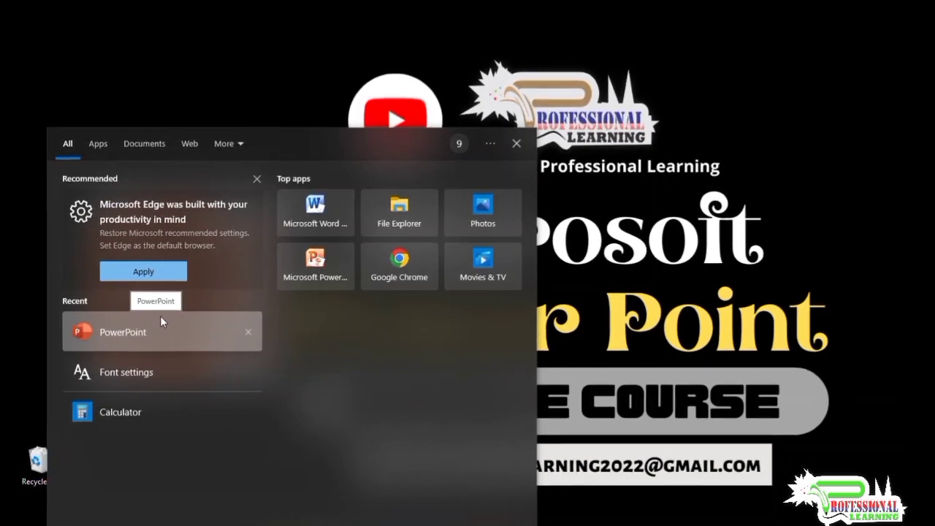
left_click(235, 76)
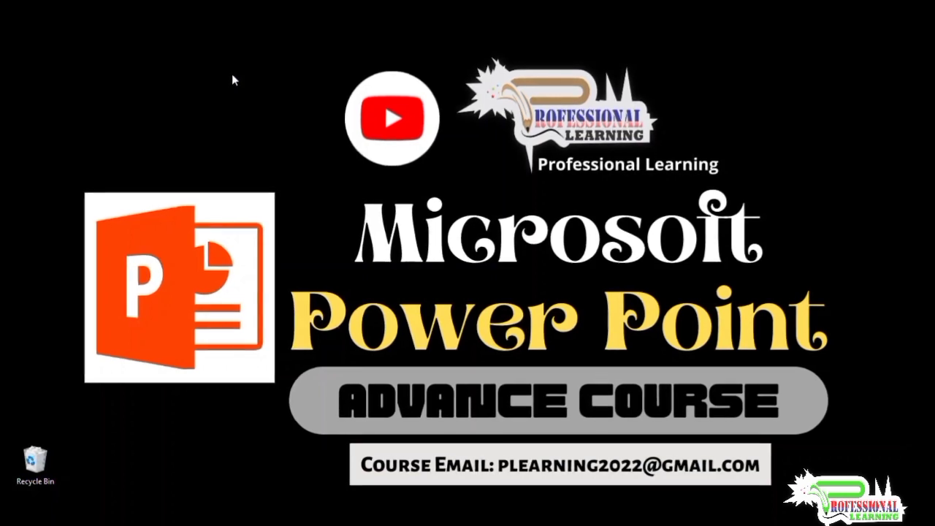
key("super+r")
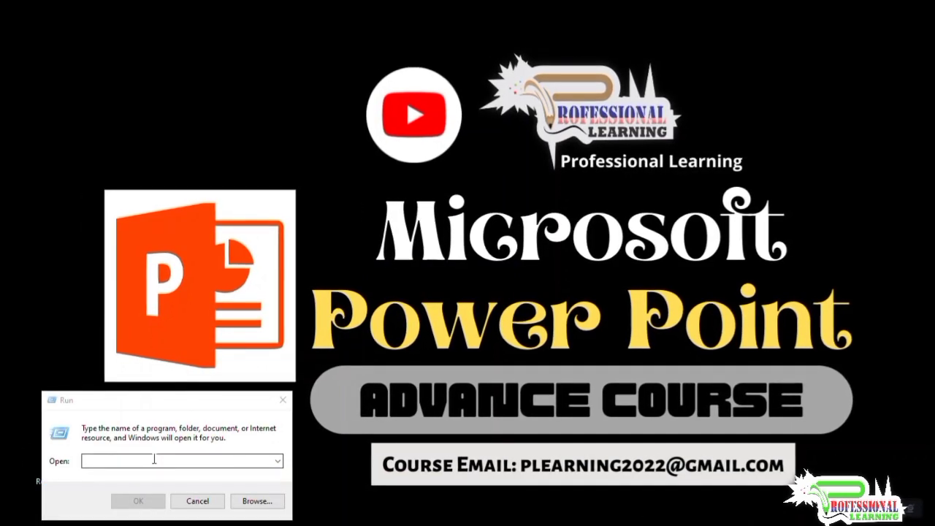
type("po")
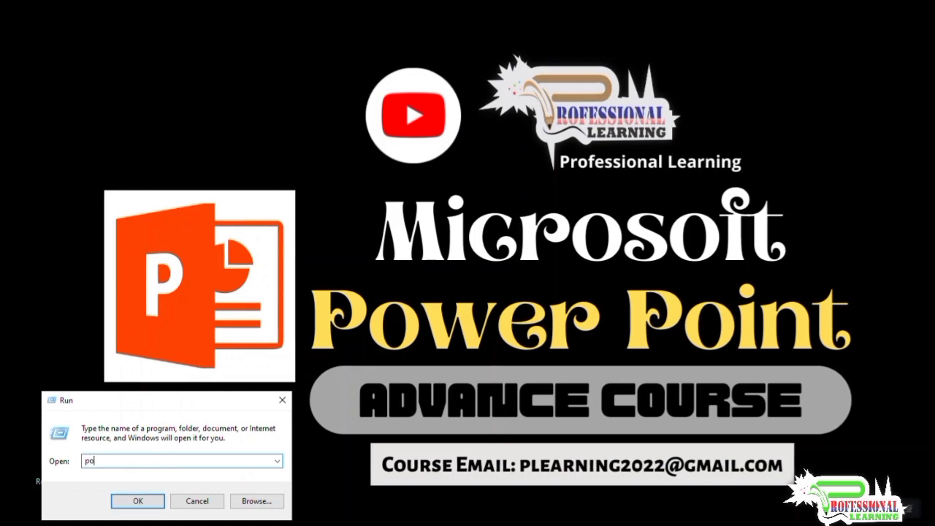
type("werpn")
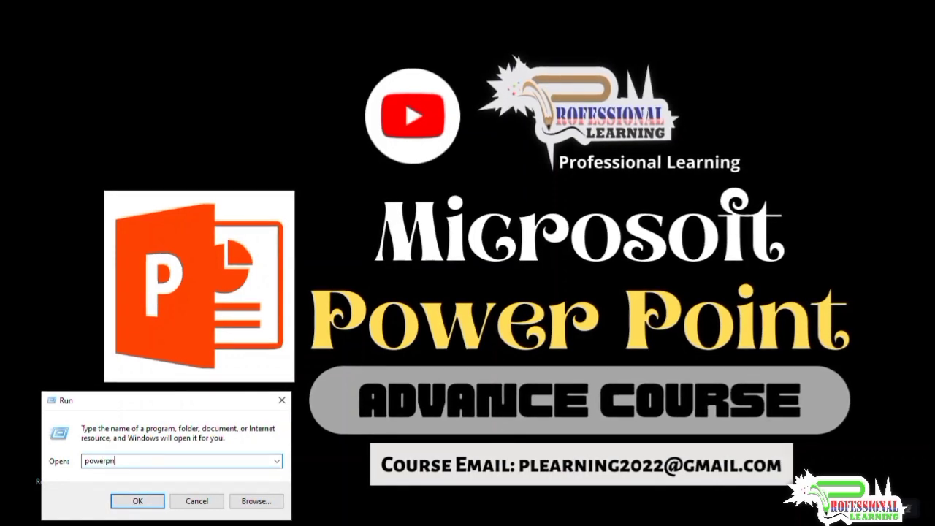
type("t")
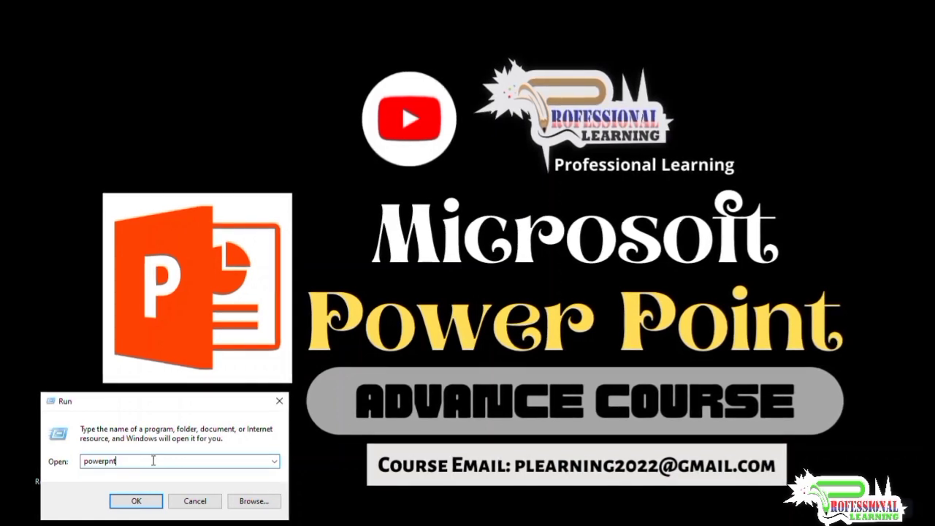
left_click(277, 403)
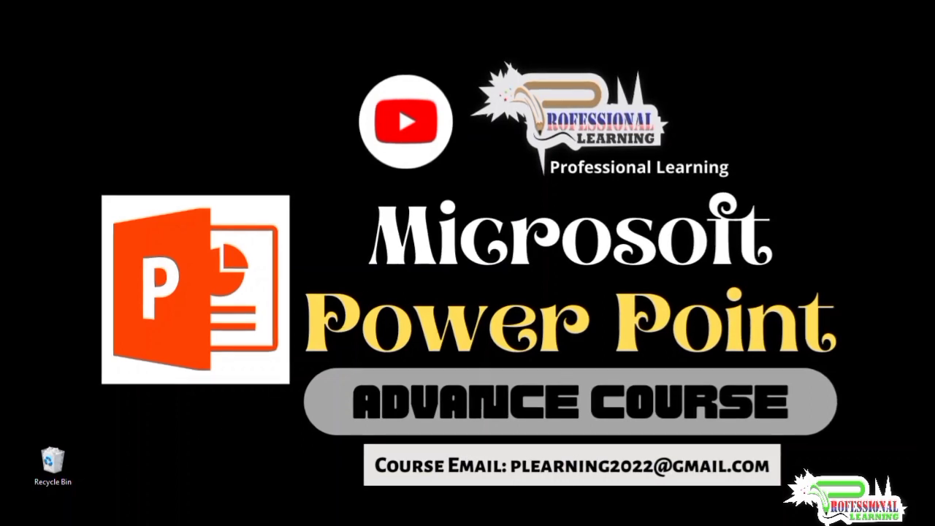
Step: From the Start menu, open PowerPoint's file location in File Explorer via More > Open file location
key("super")
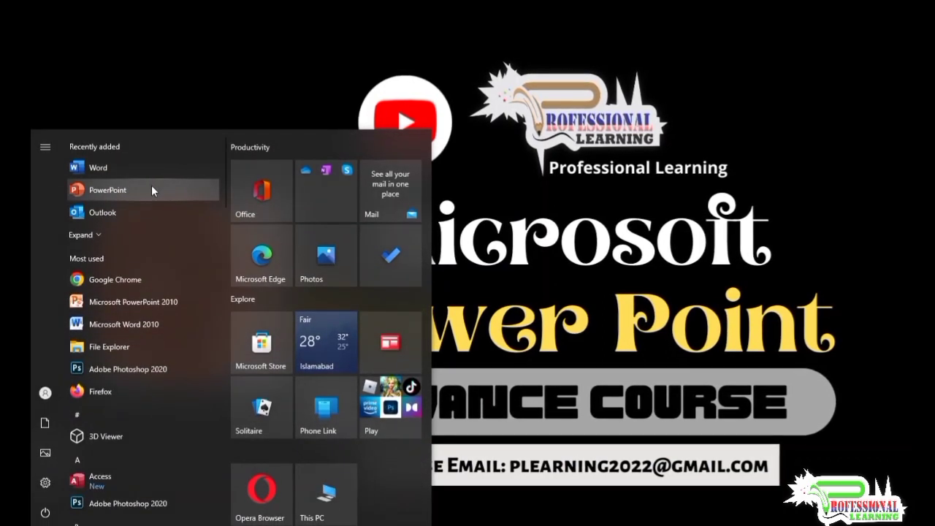
right_click(152, 188)
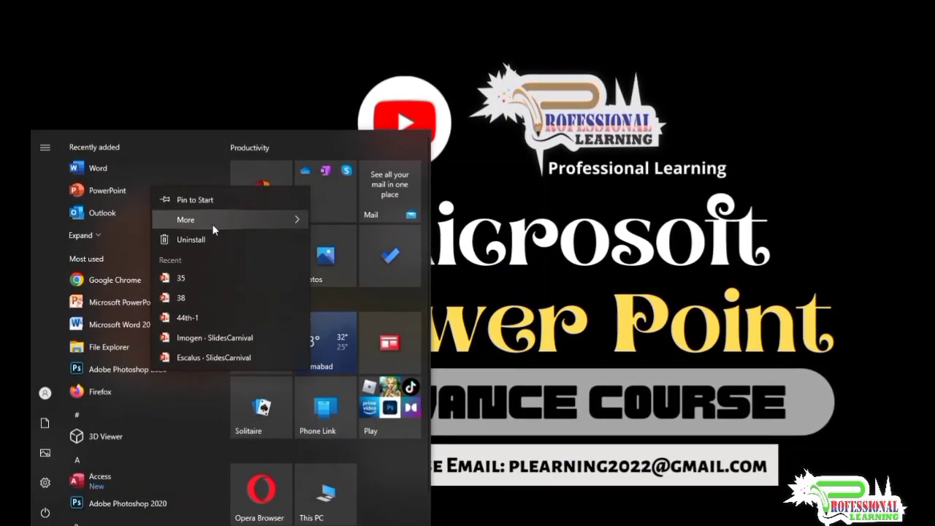
mouse_move(212, 224)
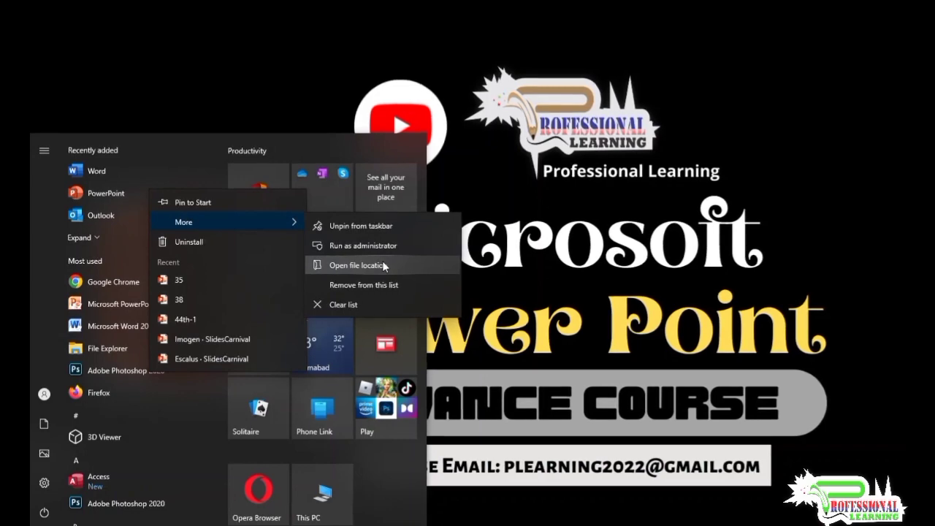
left_click(382, 265)
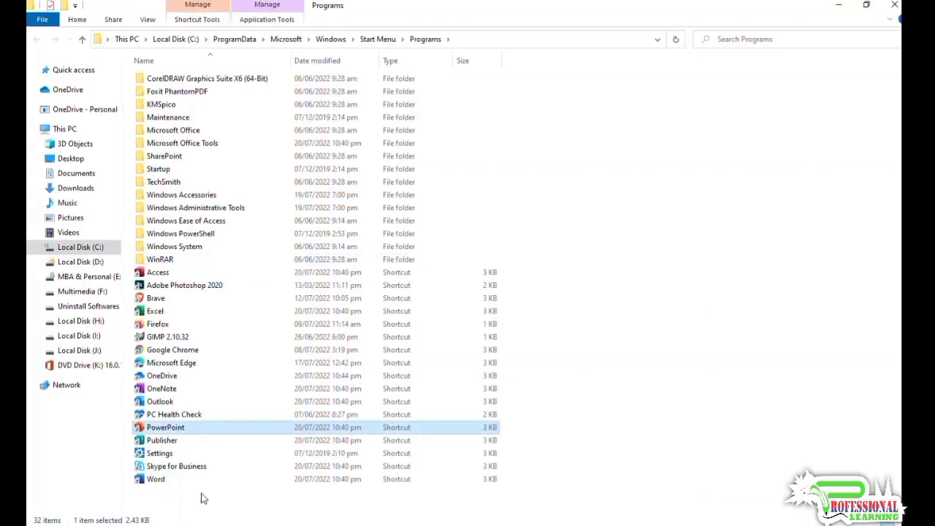
Step: Open the Properties dialog of the PowerPoint shortcut in the Programs folder
right_click(162, 432)
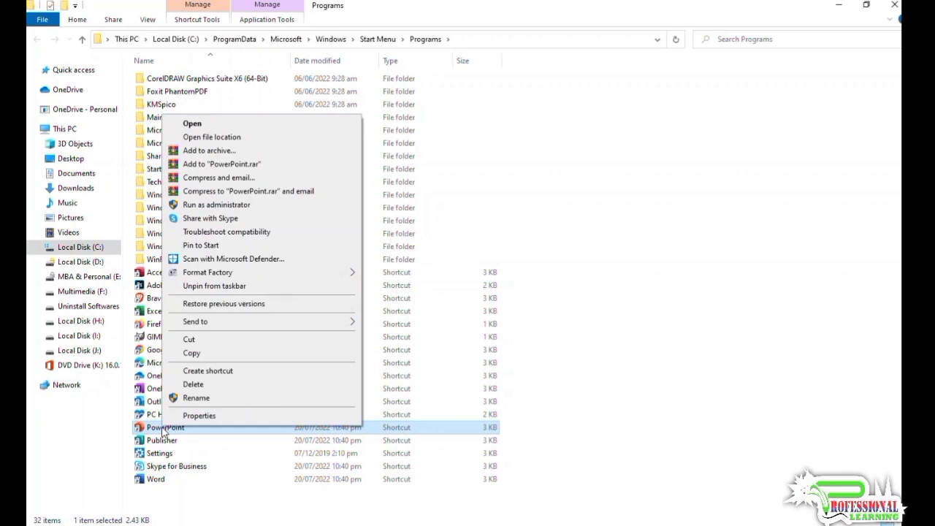
left_click(188, 415)
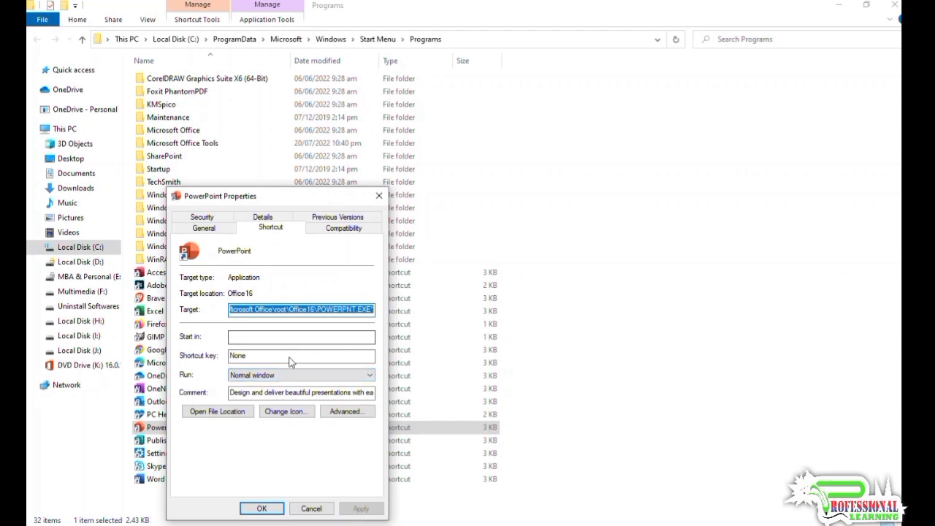
Step: Assign Ctrl+Shift+P as PowerPoint's shortcut key, apply it with admin permission, and close the folder
left_click(290, 361)
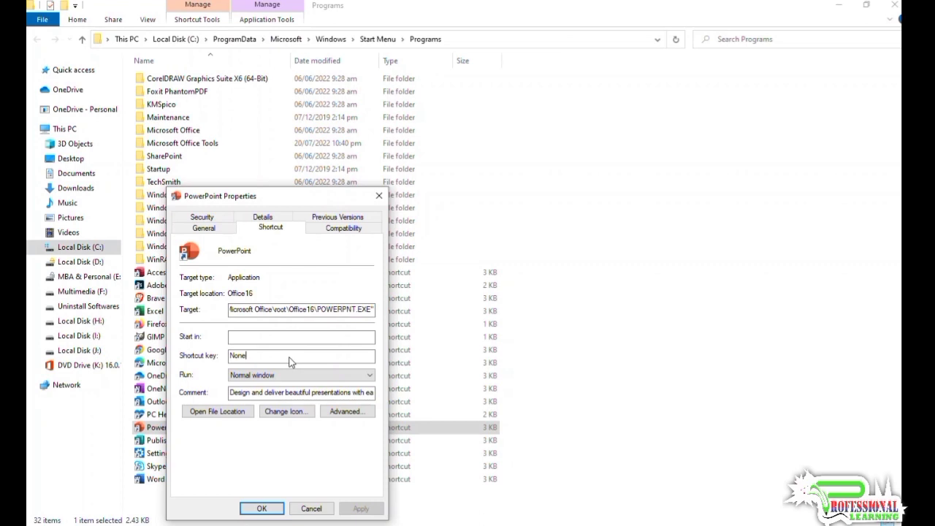
key("ctrl+shift")
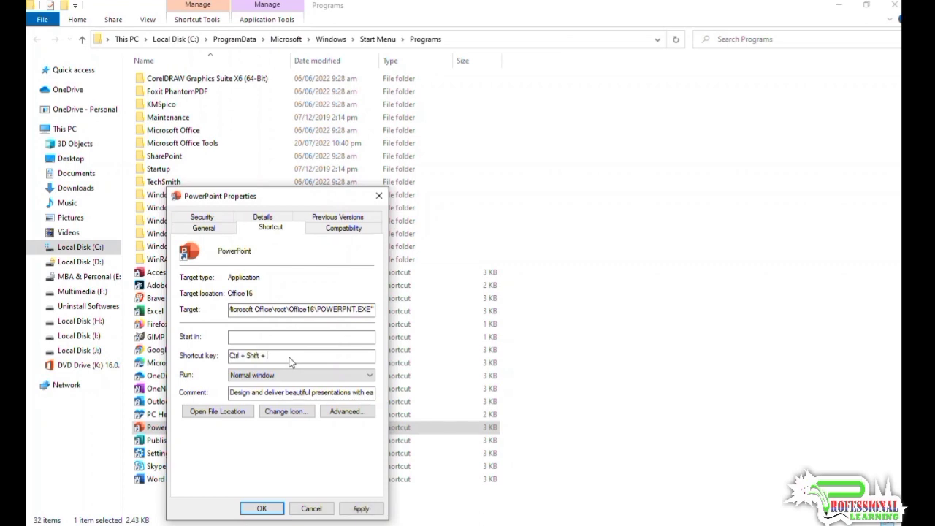
key("ctrl+shift+p")
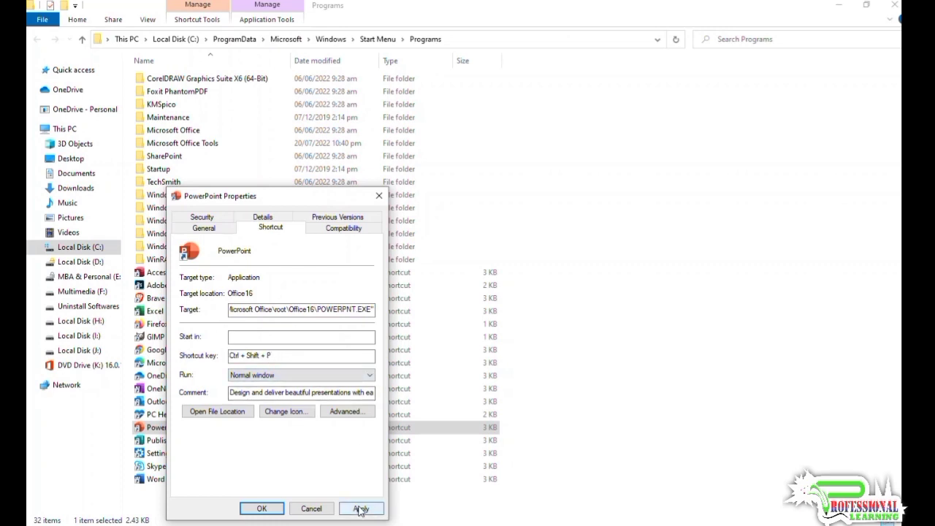
left_click(359, 509)
left_click(282, 380)
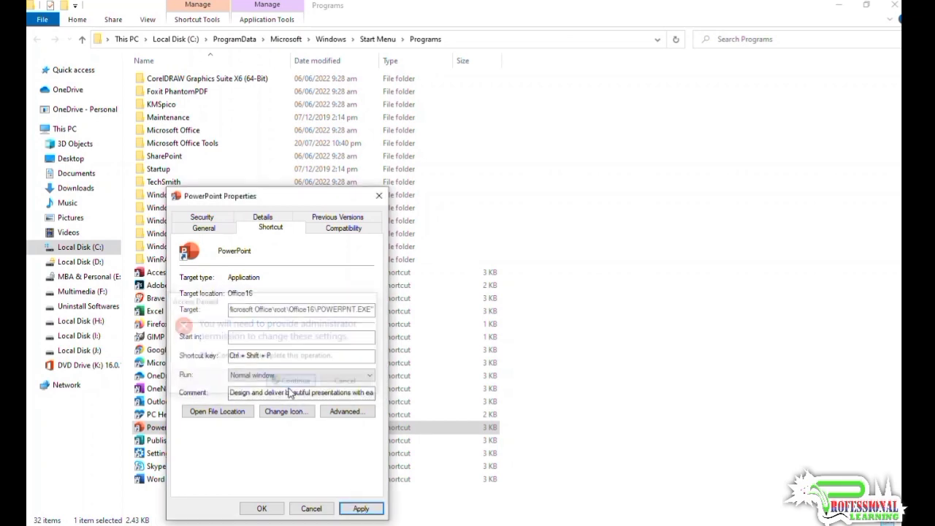
left_click(261, 508)
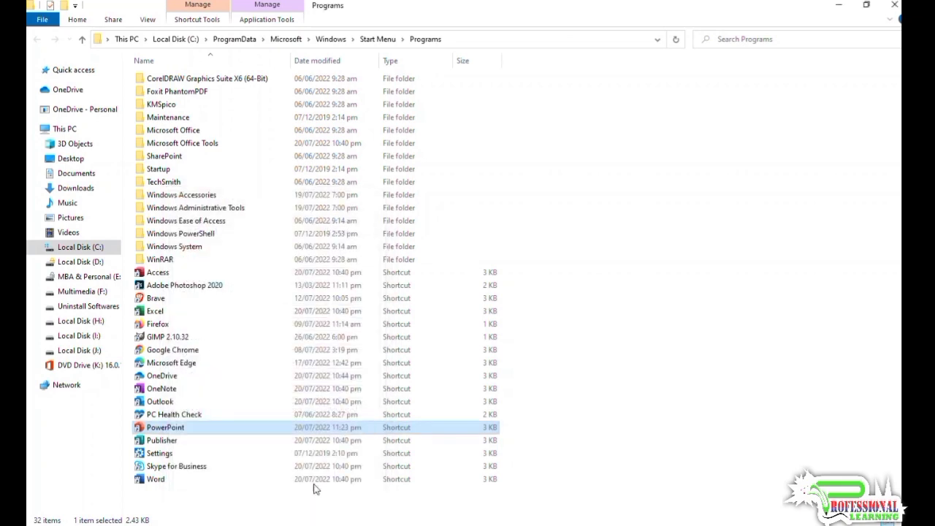
left_click(893, 6)
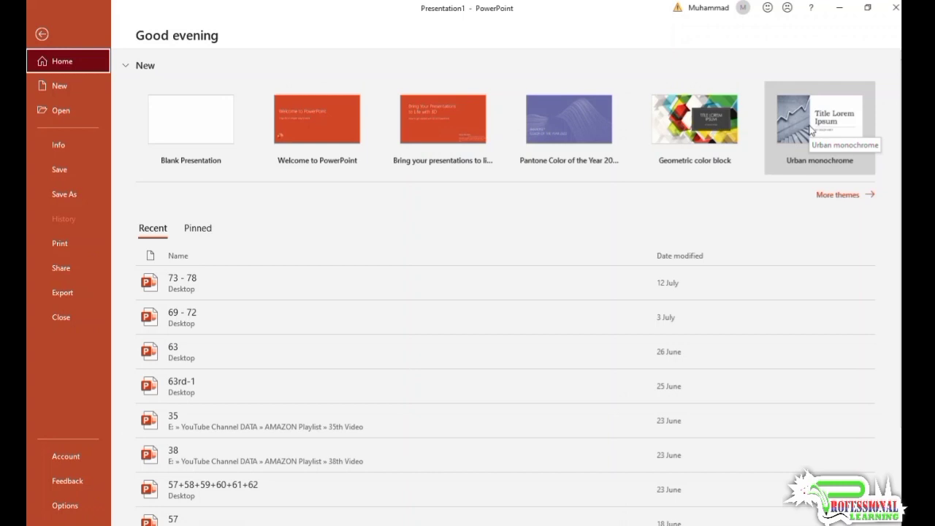
Step: Collapse the New templates row on PowerPoint's Home page
left_click(125, 65)
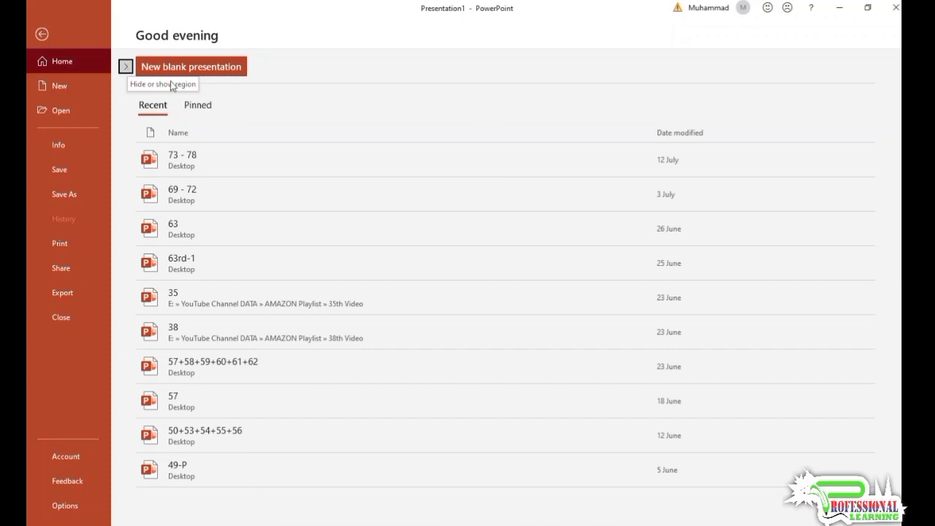
left_click(197, 107)
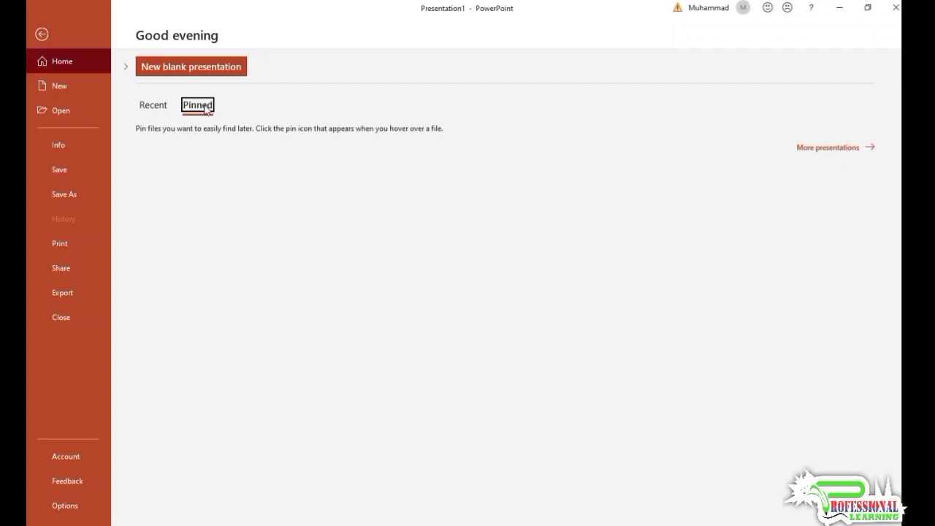
left_click(154, 105)
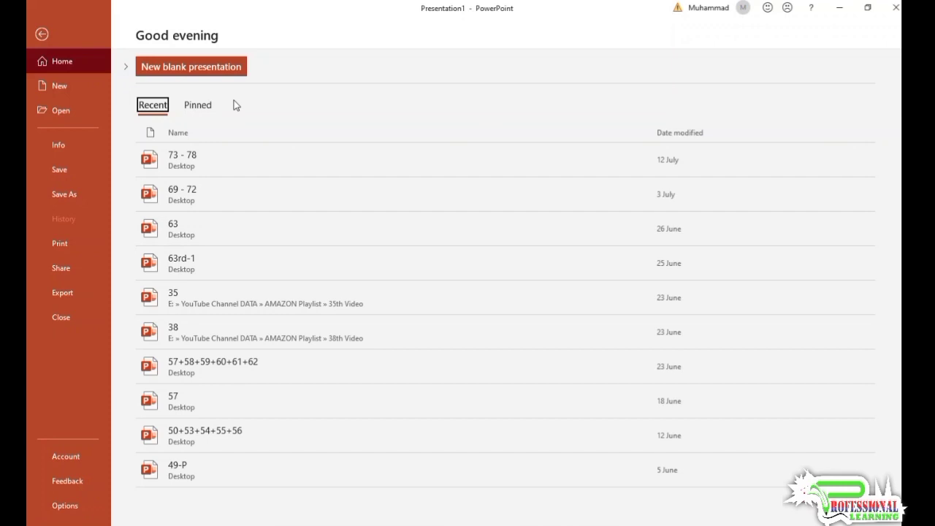
left_click(195, 106)
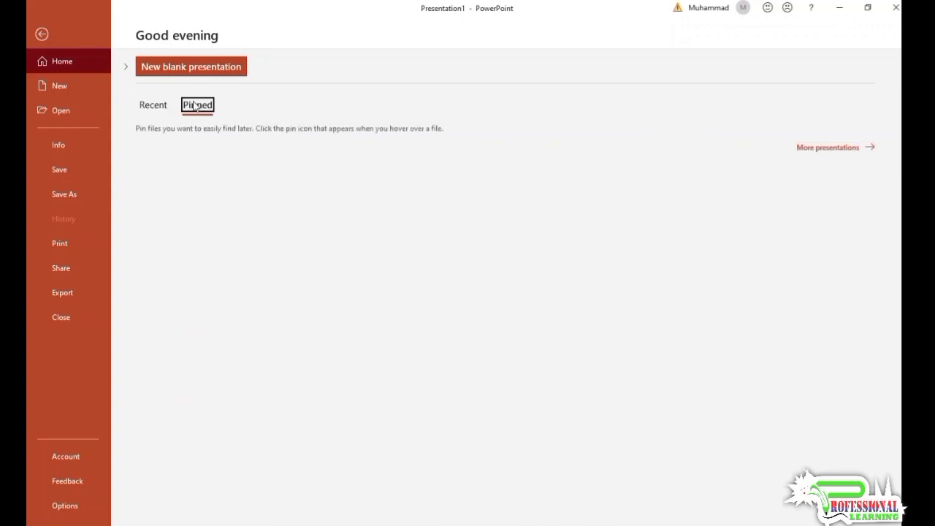
left_click(153, 105)
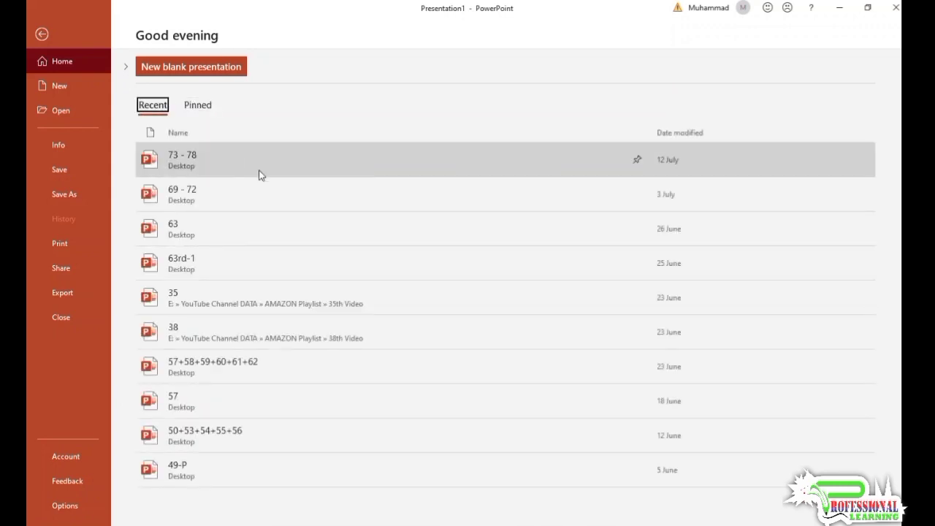
Step: Open presentation 35 from the Recent list and pin it to the list
right_click(221, 305)
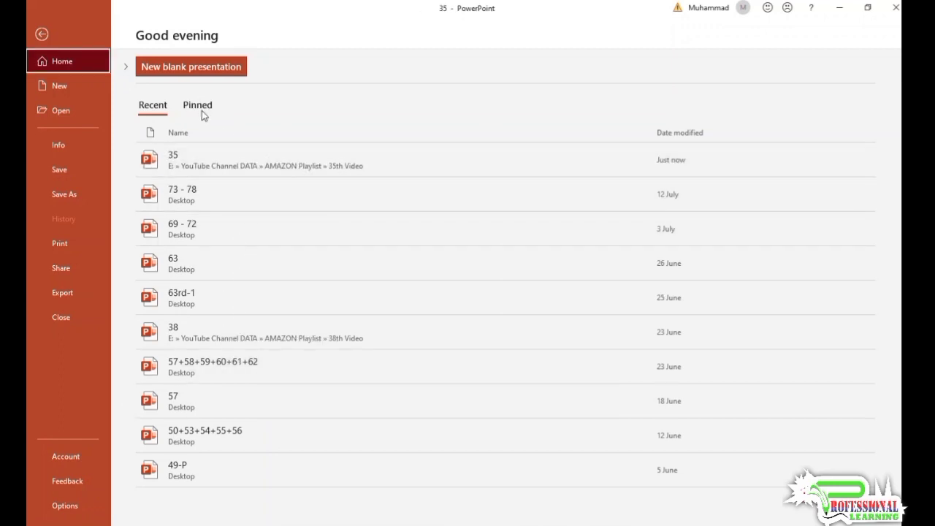
right_click(269, 168)
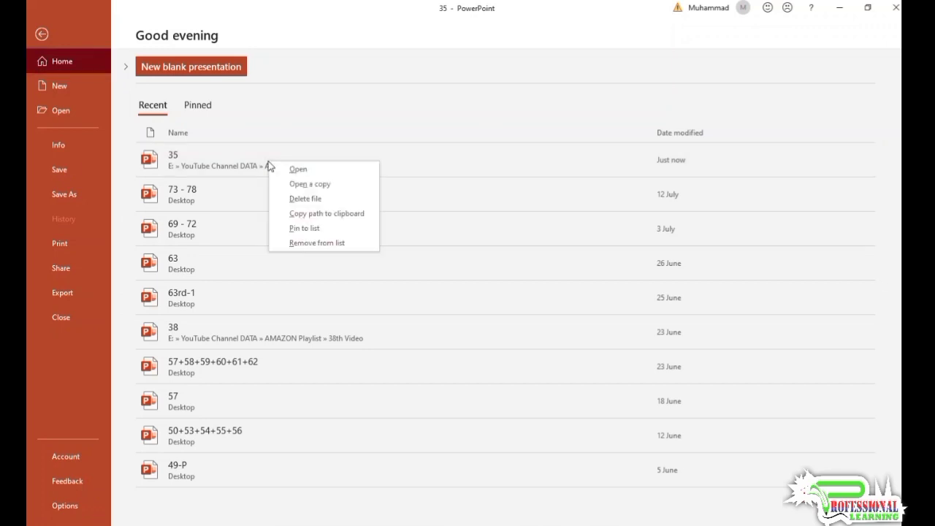
key("Escape")
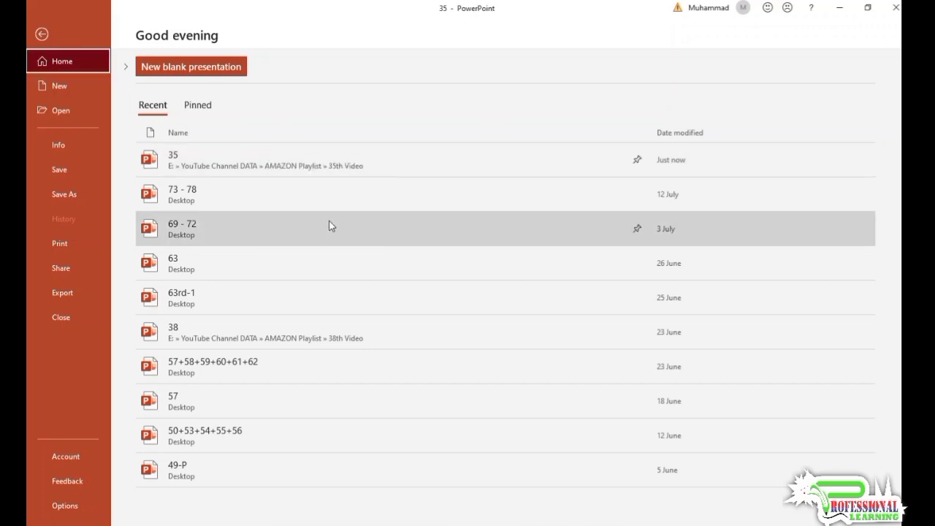
Step: Unpin presentation 35 from the Pinned list and return to Recent
left_click(198, 104)
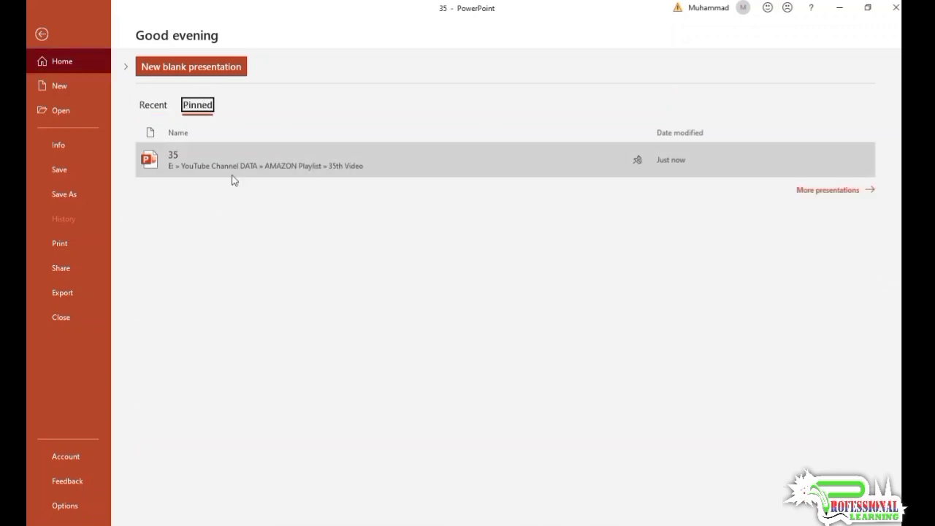
right_click(233, 167)
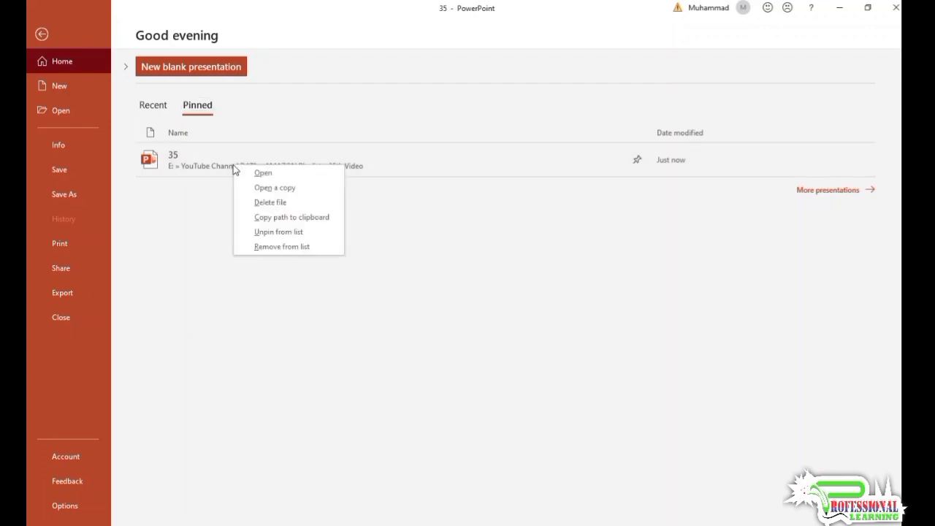
left_click(282, 233)
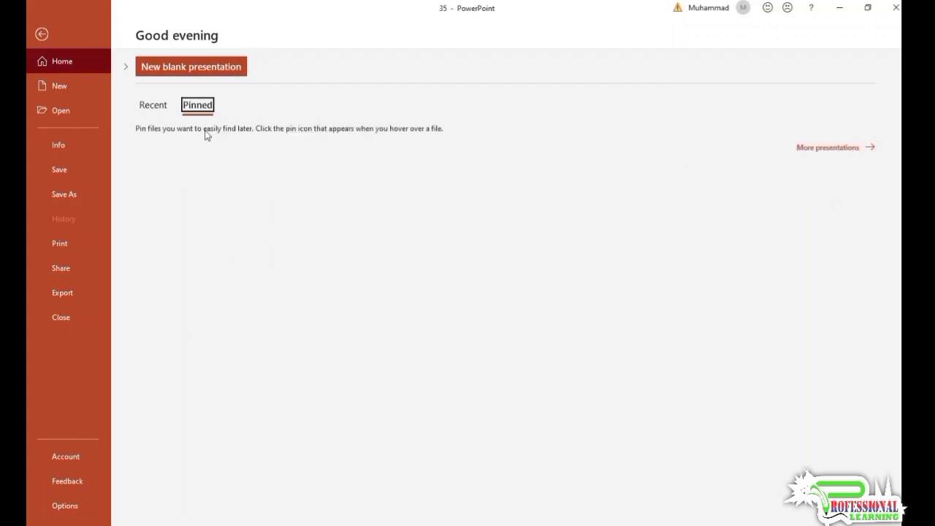
left_click(156, 106)
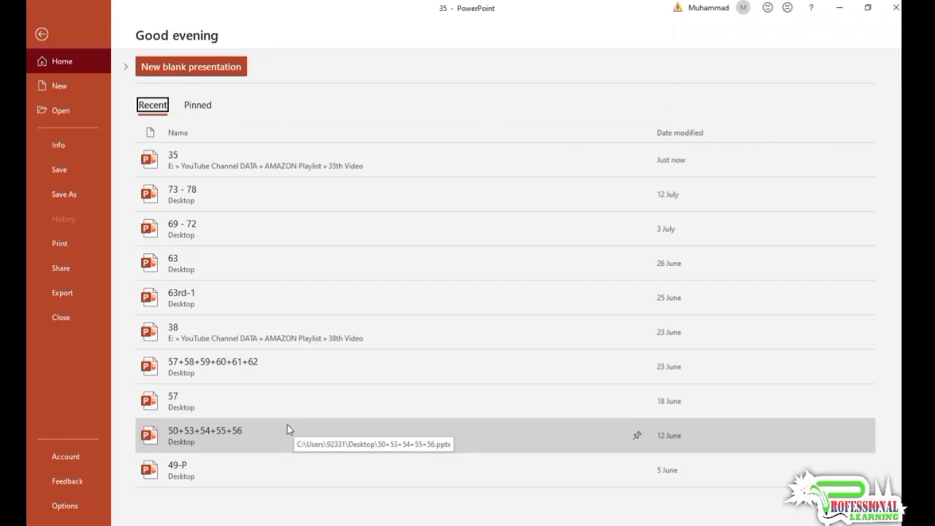
left_click(76, 111)
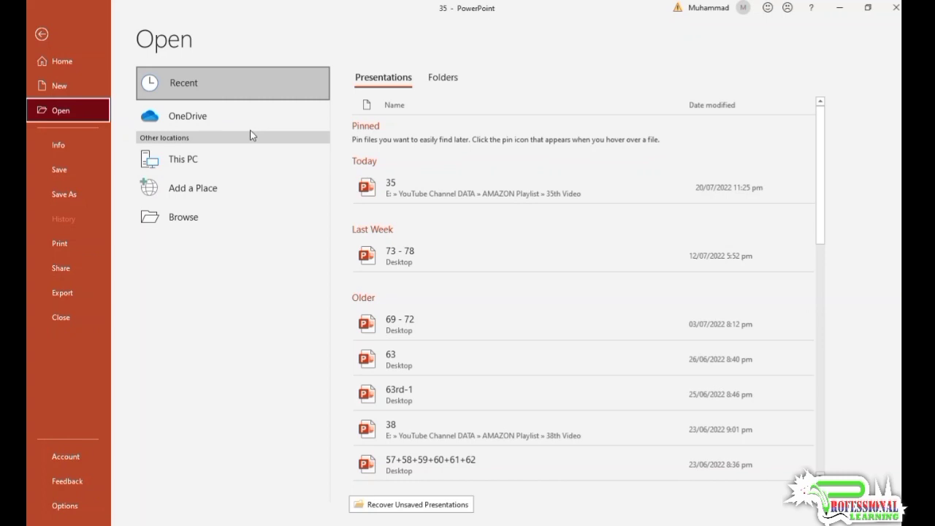
left_click(61, 66)
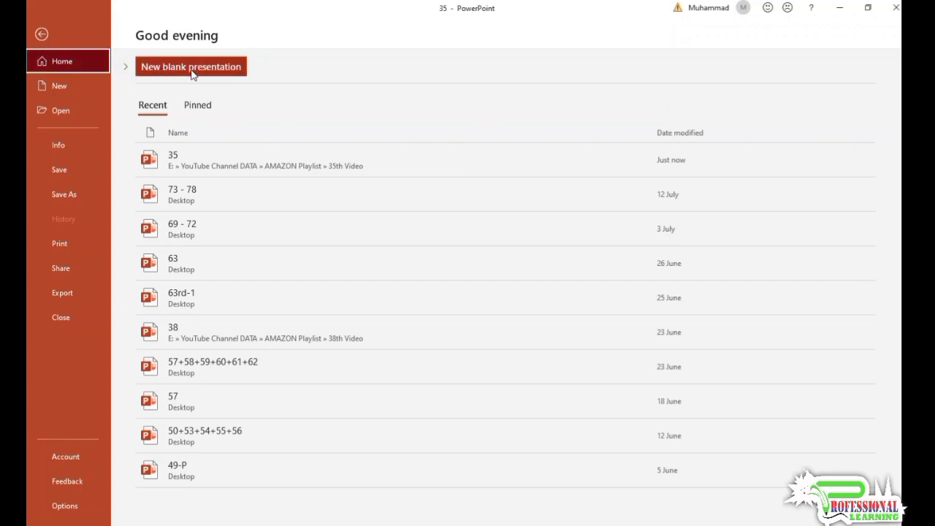
Step: Re-expand the New templates, go to More themes, and scroll through the theme gallery
left_click(125, 67)
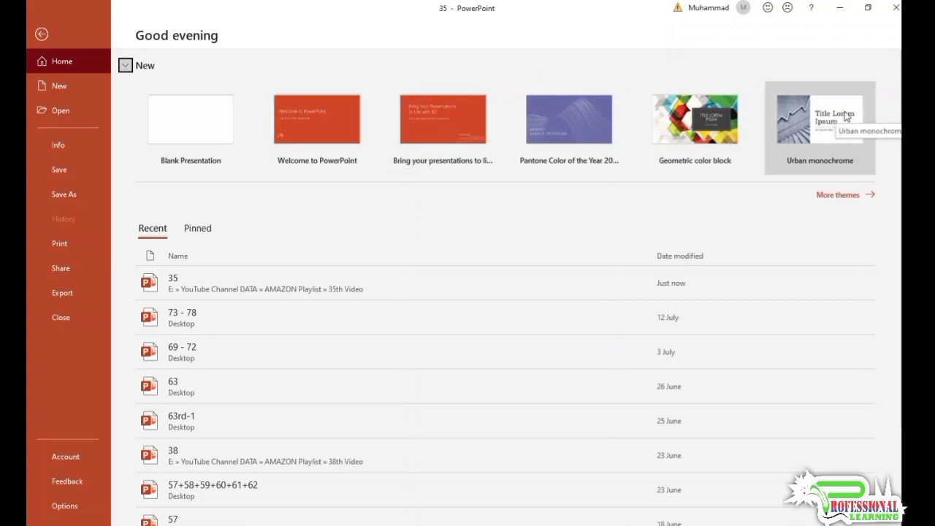
left_click(839, 198)
scroll(828, 289, "down", 3)
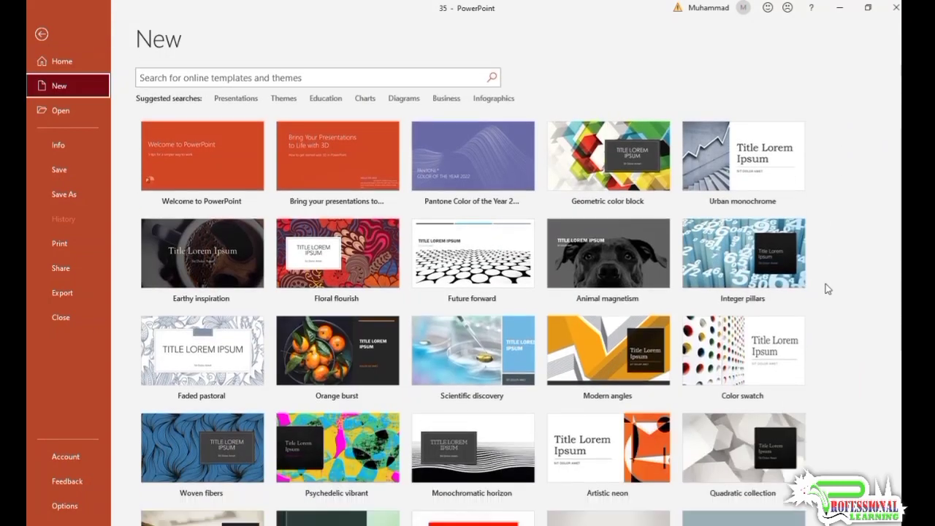
scroll(828, 290, "down", 3)
scroll(828, 289, "down", 3)
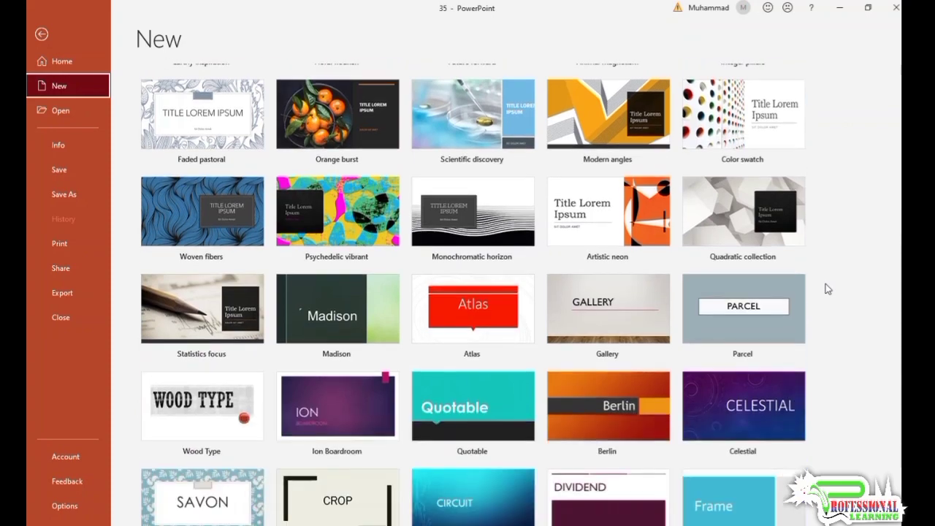
scroll(828, 290, "up", 3)
scroll(828, 289, "up", 4)
scroll(828, 290, "up", 2)
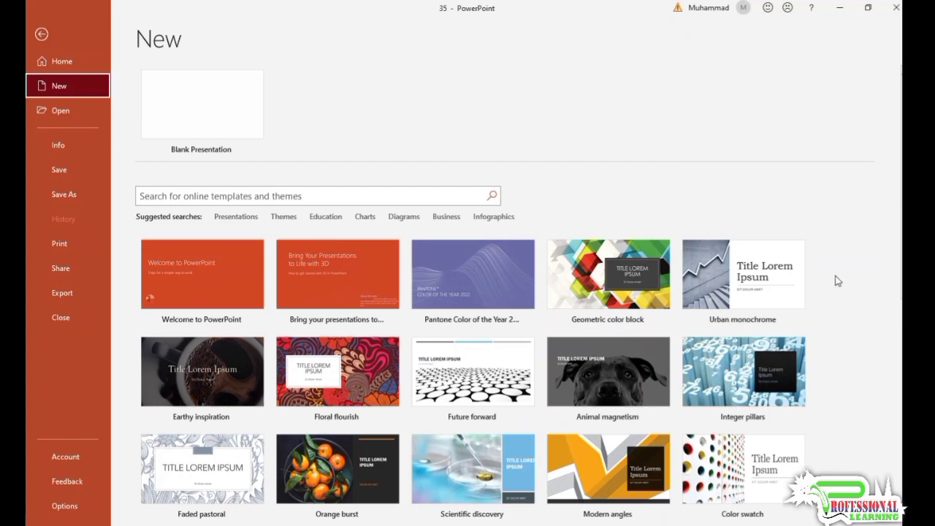
Step: Create a Blank Presentation and close the yellow Product Notice bar
left_click(243, 129)
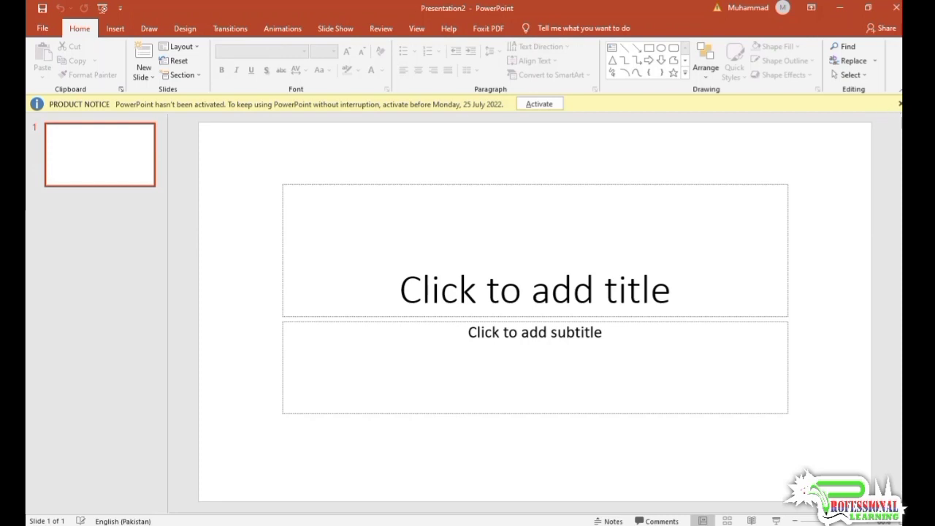
left_click(900, 104)
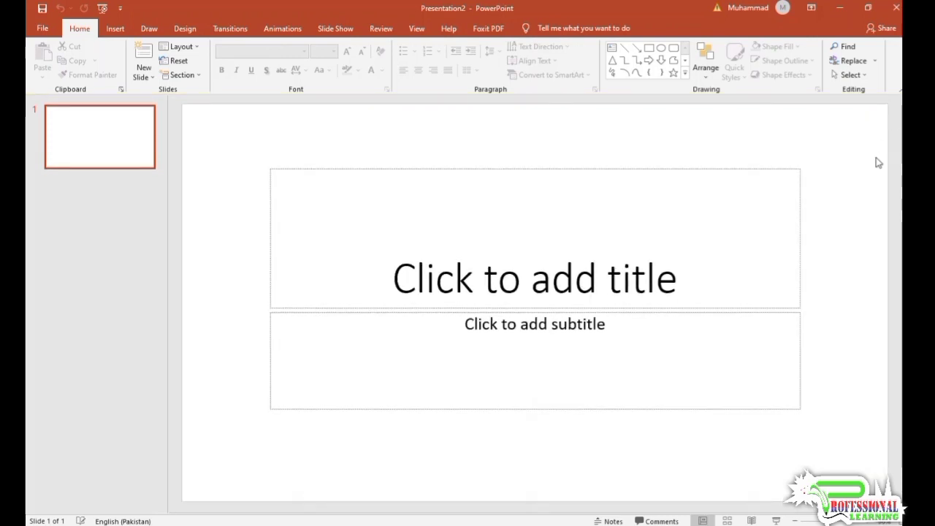